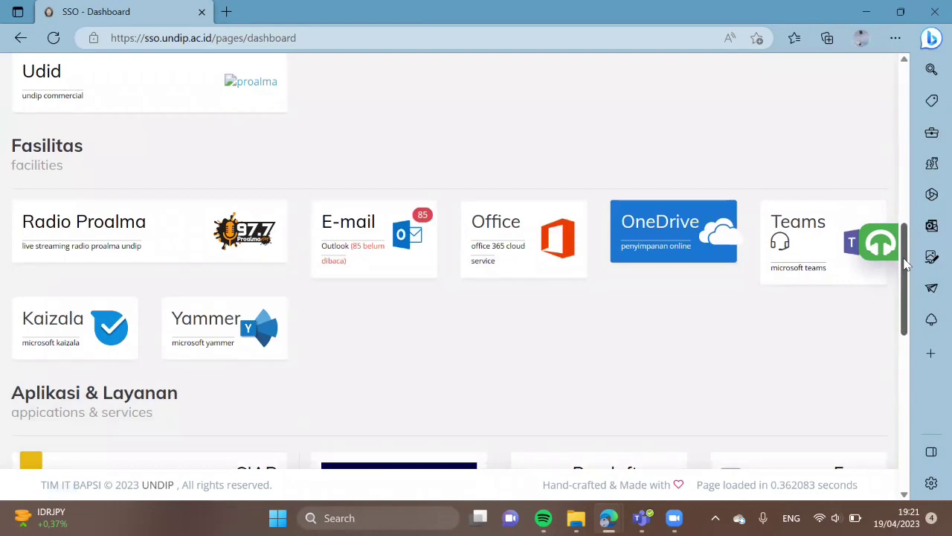
- Open EBSCOhost from the university's subscribed journals, "Jurnal yang dilanggan Undip"
{"action": "left_click_drag", "start_coordinate": [906, 264], "coordinate": [909, 369]}
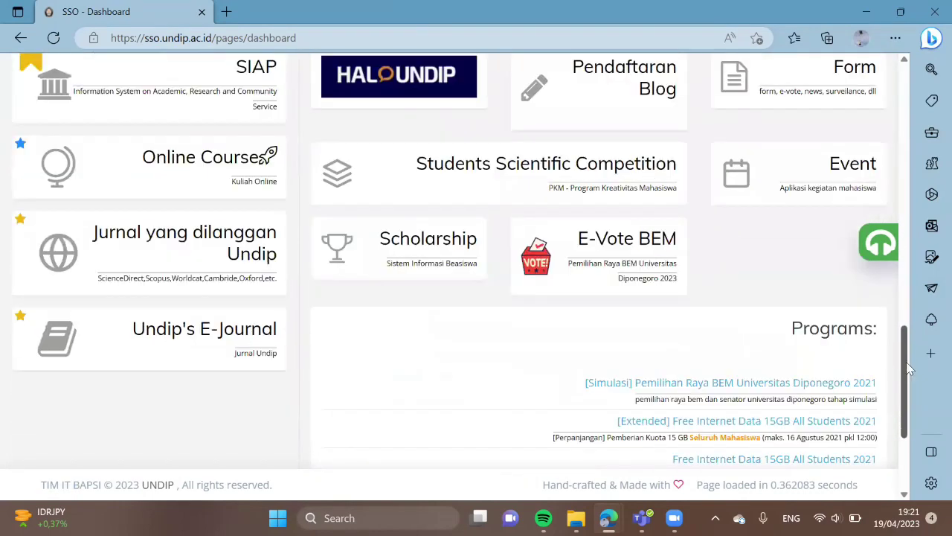
{"action": "left_click", "coordinate": [253, 257]}
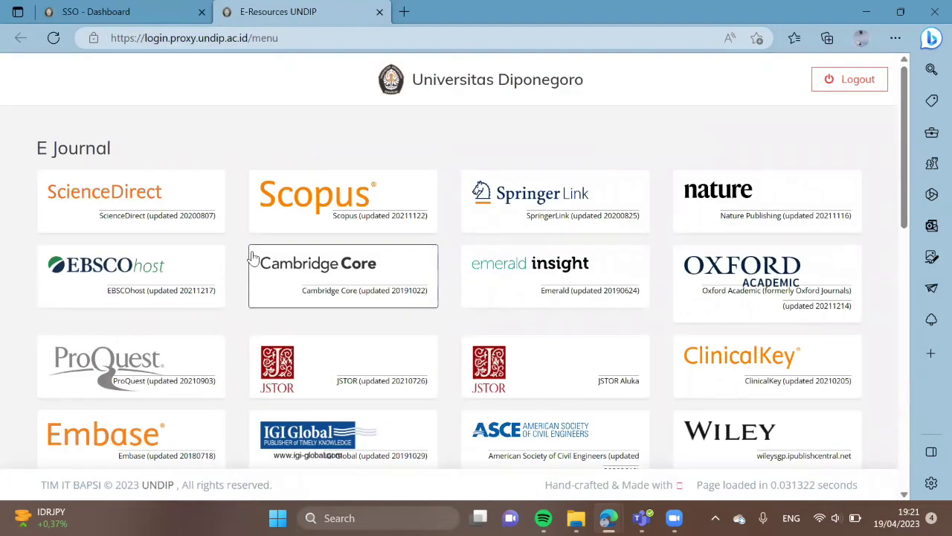
{"action": "left_click", "coordinate": [179, 280]}
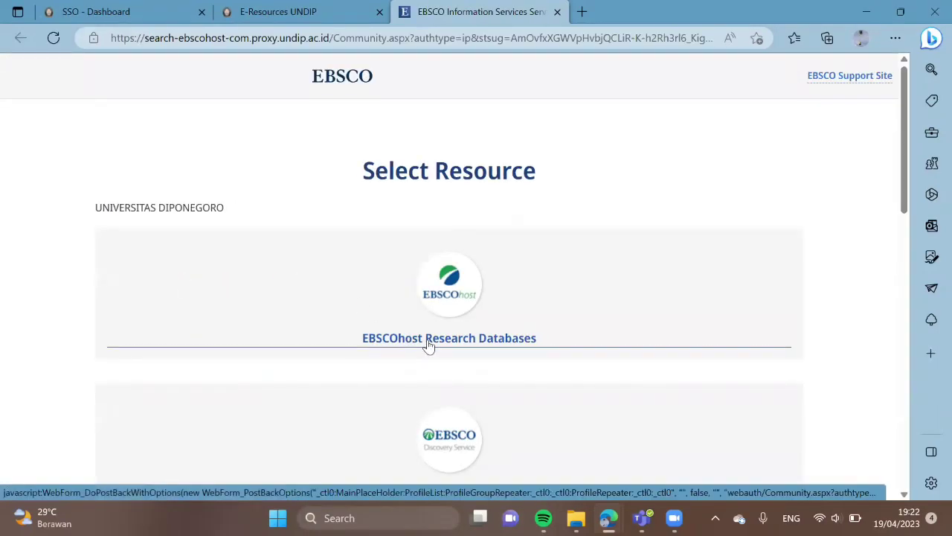
- Enter EBSCOhost Research Databases and continue to the search with all databases selected
{"action": "left_click", "coordinate": [428, 344]}
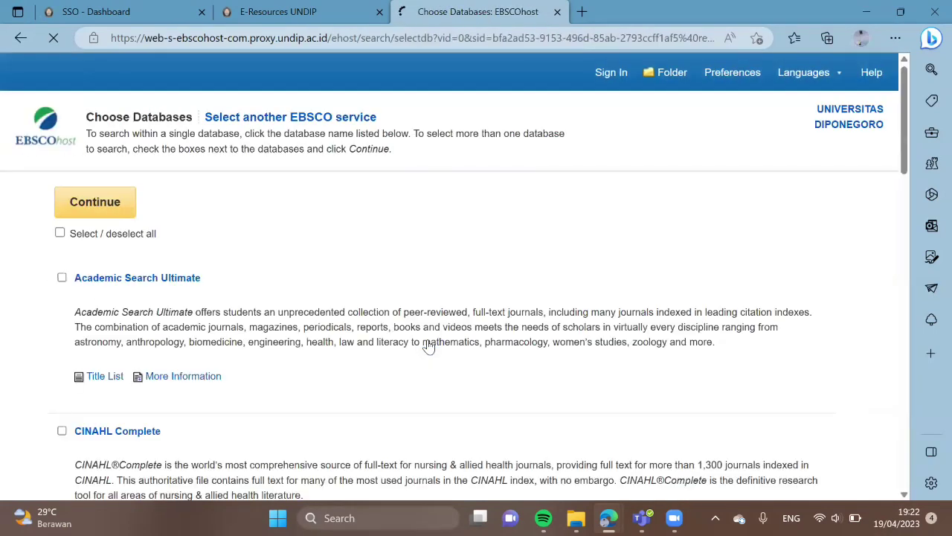
{"action": "left_click", "coordinate": [59, 233]}
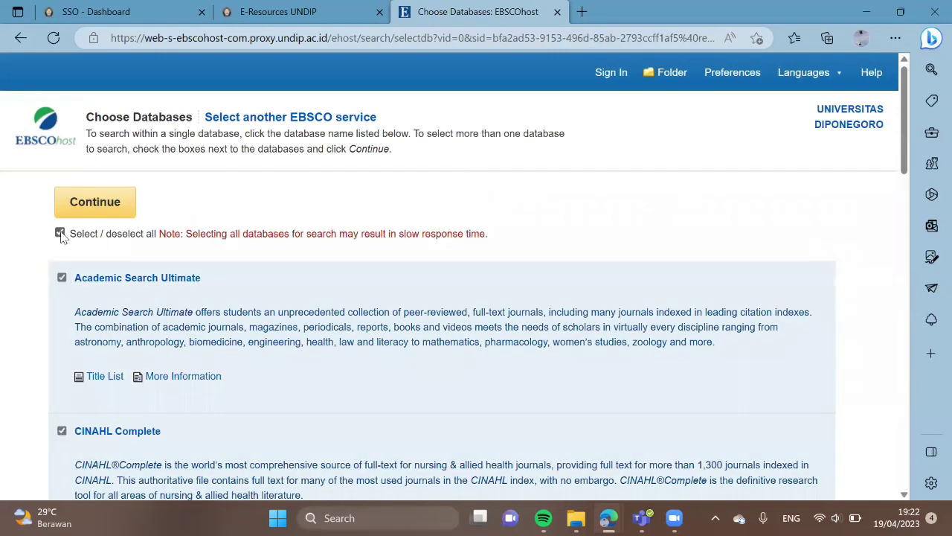
{"action": "left_click", "coordinate": [94, 211]}
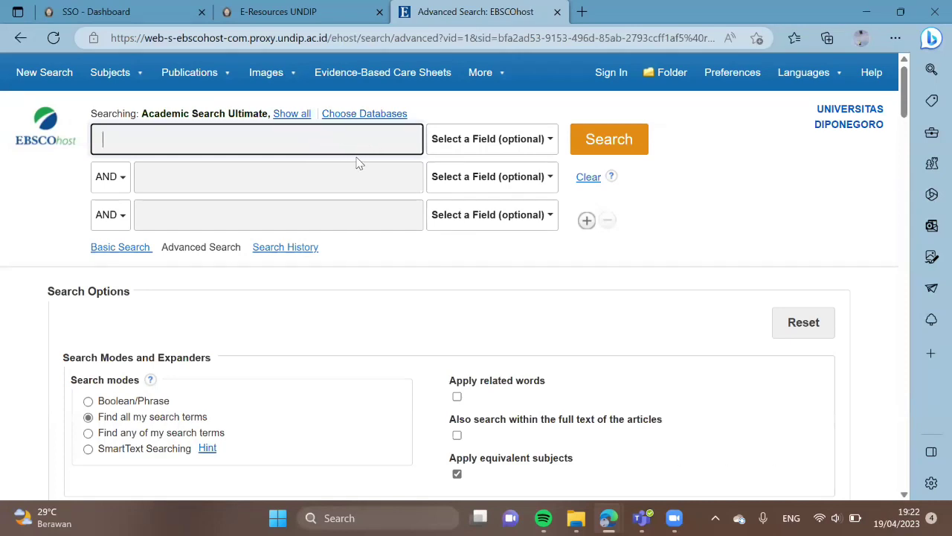
- View the help page on guided-style advanced search, then close it
{"action": "left_click", "coordinate": [610, 185]}
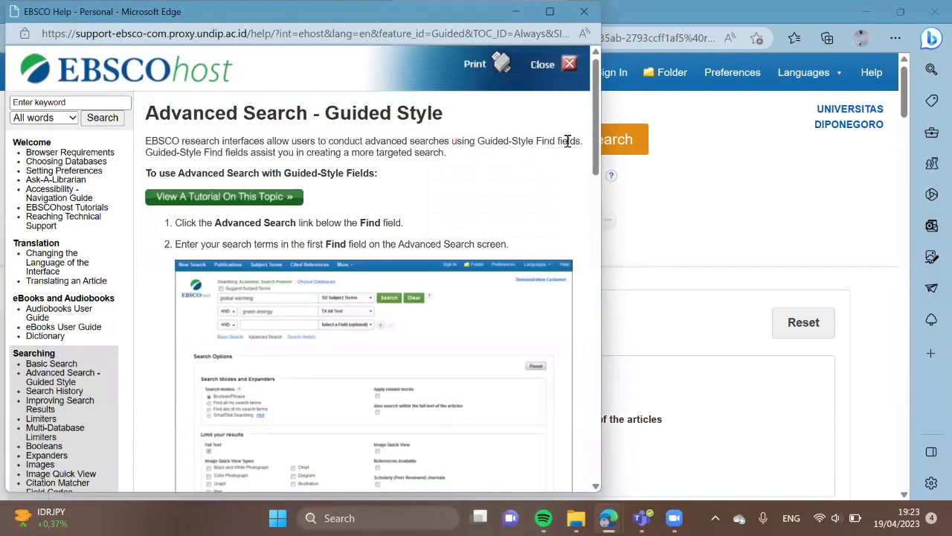
{"action": "mouse_move", "coordinate": [599, 141]}
{"action": "left_mouse_down"}
{"action": "mouse_move", "coordinate": [598, 216]}
{"action": "mouse_move", "coordinate": [597, 134]}
{"action": "left_mouse_up"}
{"action": "left_click_drag", "start_coordinate": [369, 24], "coordinate": [390, 65]}
{"action": "left_click", "coordinate": [603, 54]}
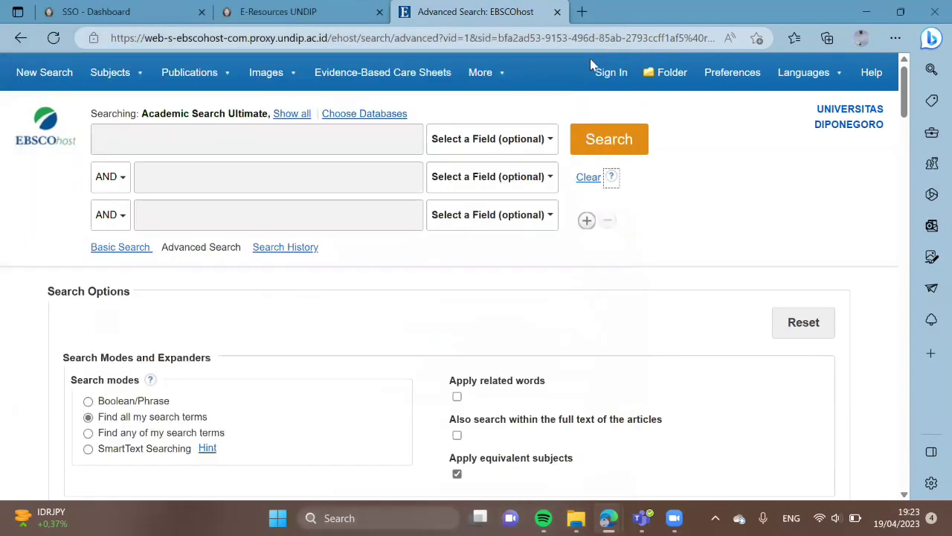
- Enter "information literacy" as the first search term, using the suggested phrase
{"action": "left_click", "coordinate": [392, 137]}
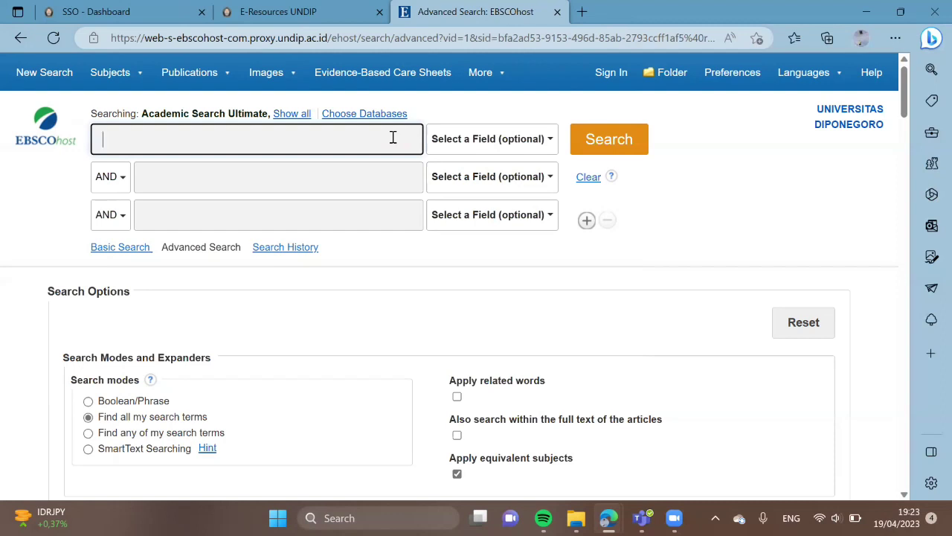
{"action": "type", "text": "info"}
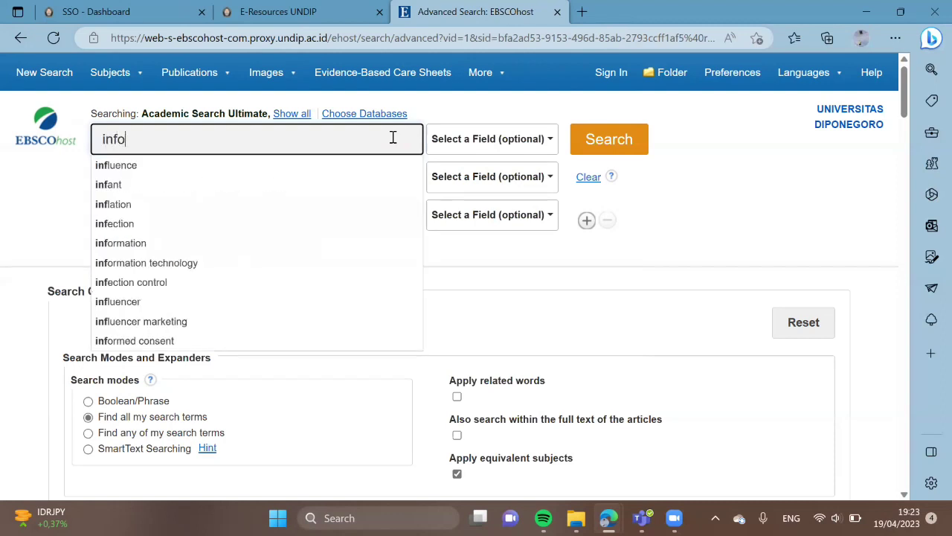
{"action": "type", "text": "rma"}
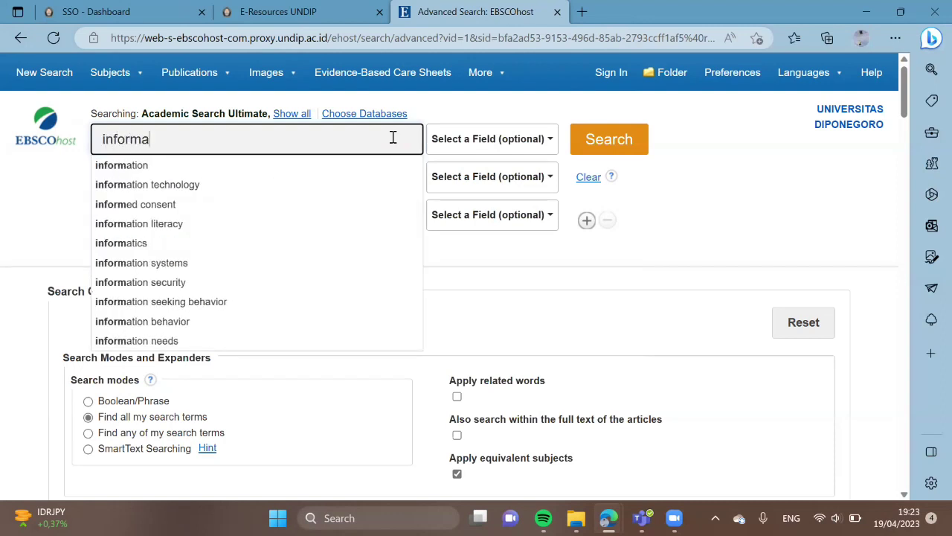
{"action": "type", "text": "tion"}
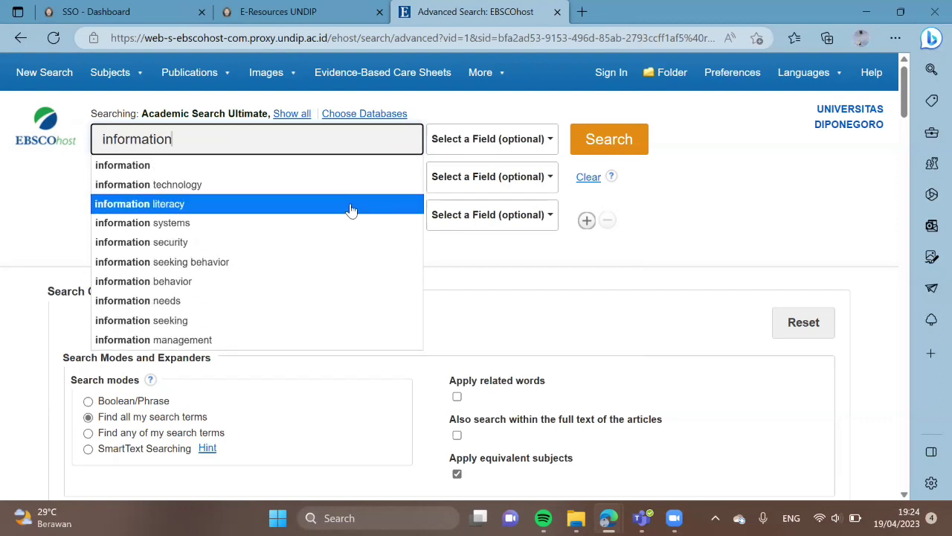
{"action": "left_click", "coordinate": [351, 210]}
- Add "academic library" as the second search term, combined with AND
{"action": "left_click", "coordinate": [353, 183]}
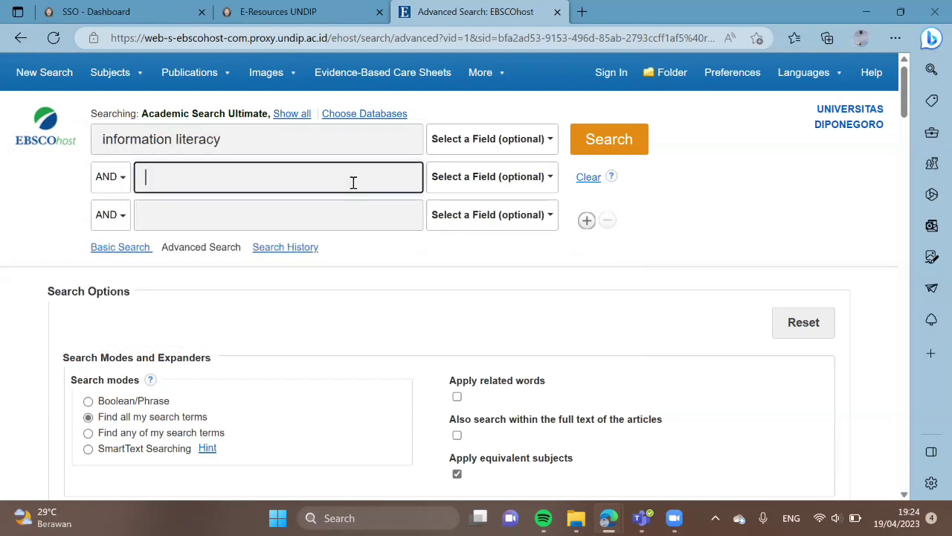
{"action": "type", "text": "ac"}
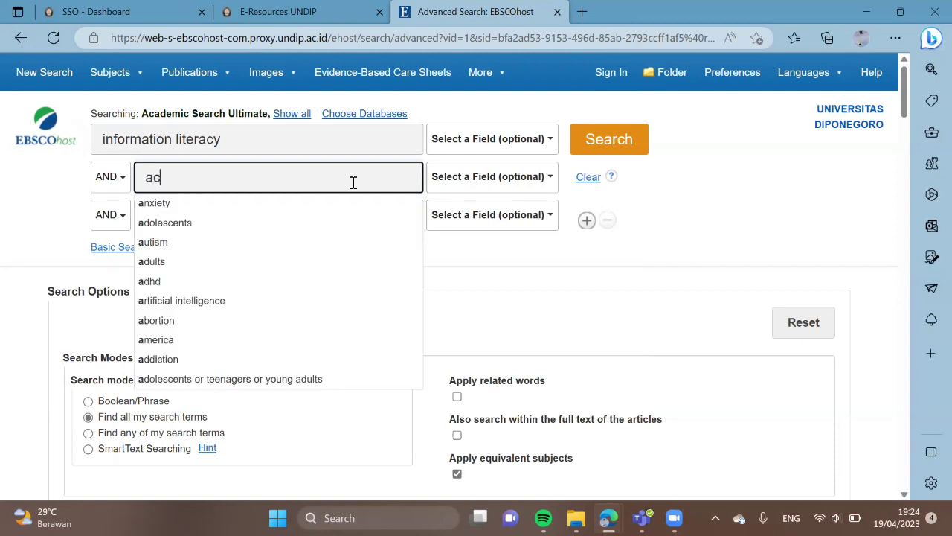
{"action": "type", "text": "adem"}
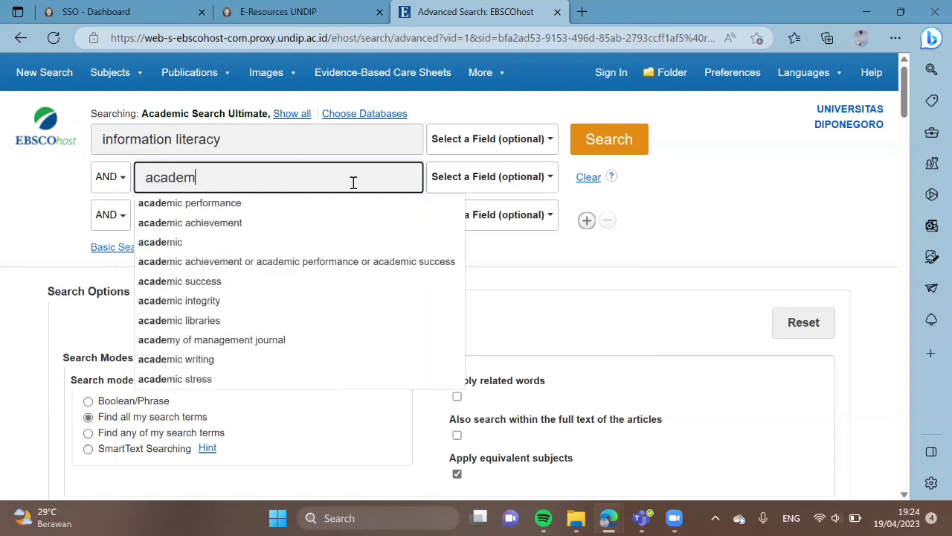
{"action": "type", "text": "ic li"}
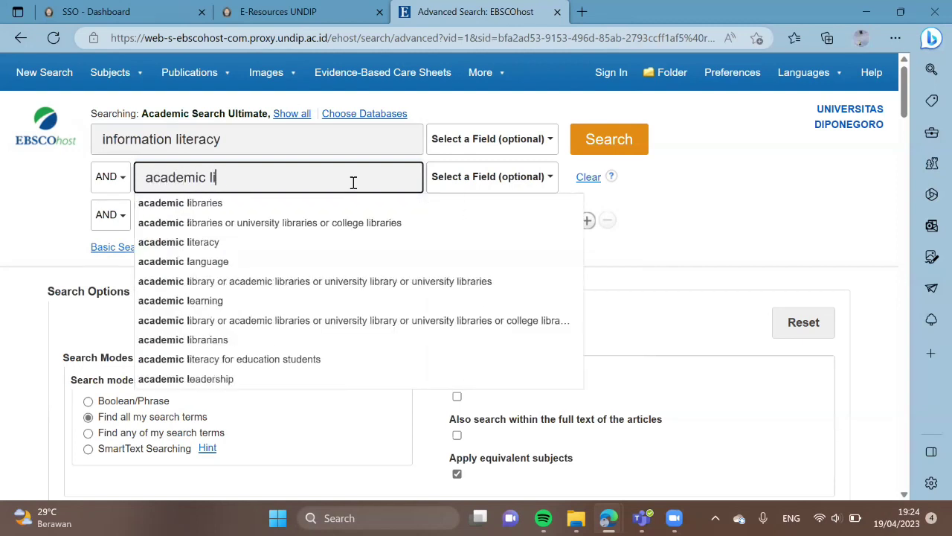
{"action": "type", "text": "brary"}
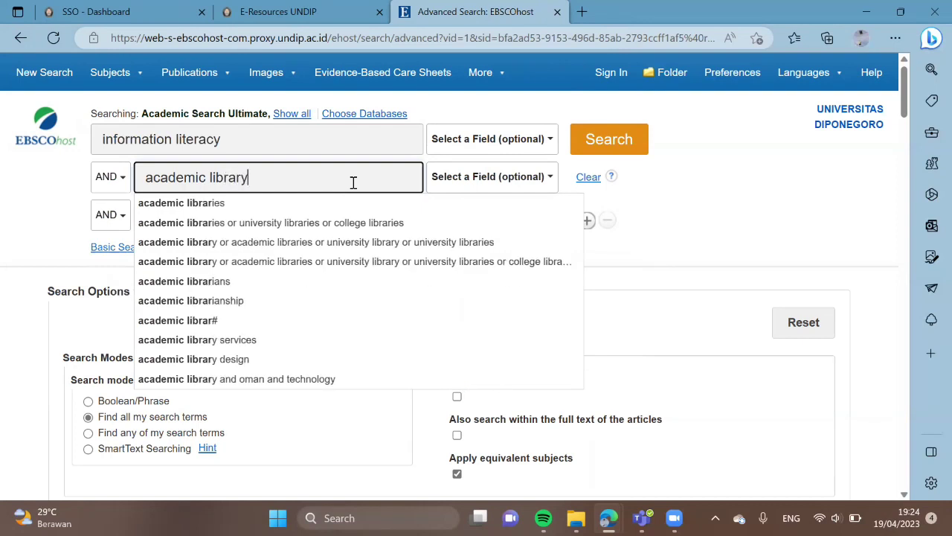
{"action": "left_click", "coordinate": [607, 258]}
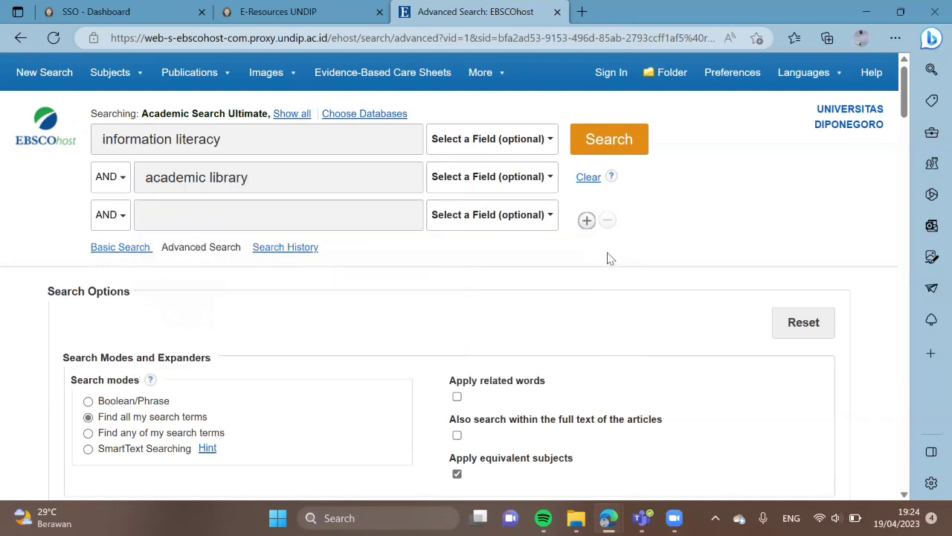
- Add "instruction" as the third search term, combined with AND
{"action": "left_click", "coordinate": [403, 217]}
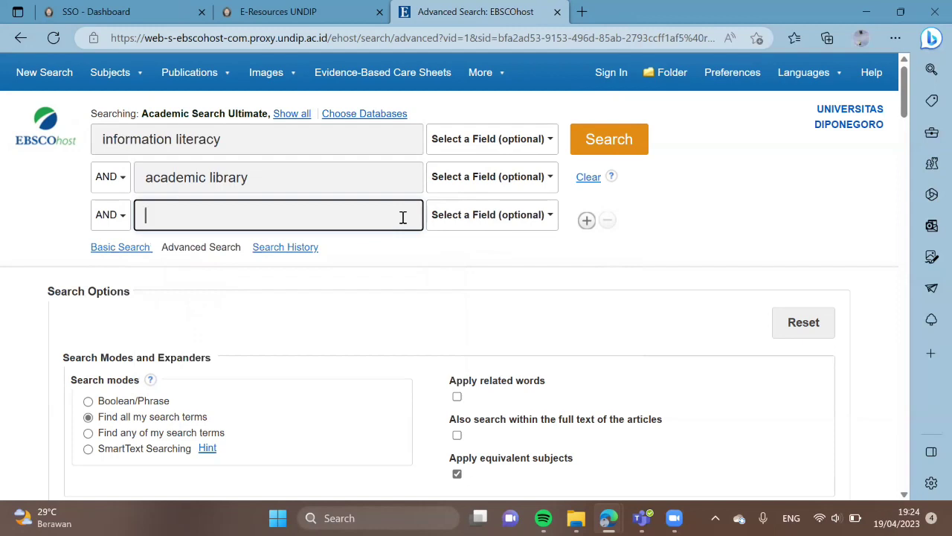
{"action": "type", "text": "ins"}
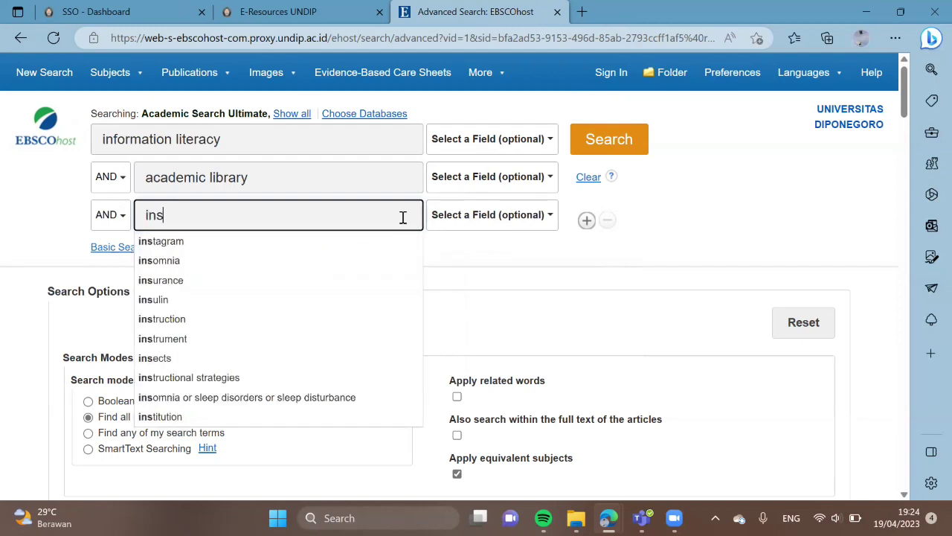
{"action": "type", "text": "tructio"}
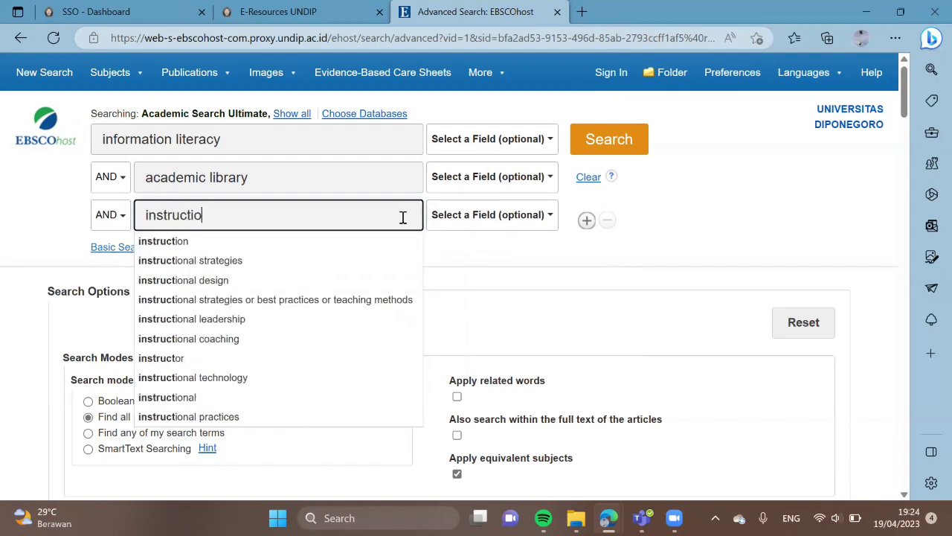
{"action": "type", "text": "n"}
{"action": "left_click", "coordinate": [490, 259]}
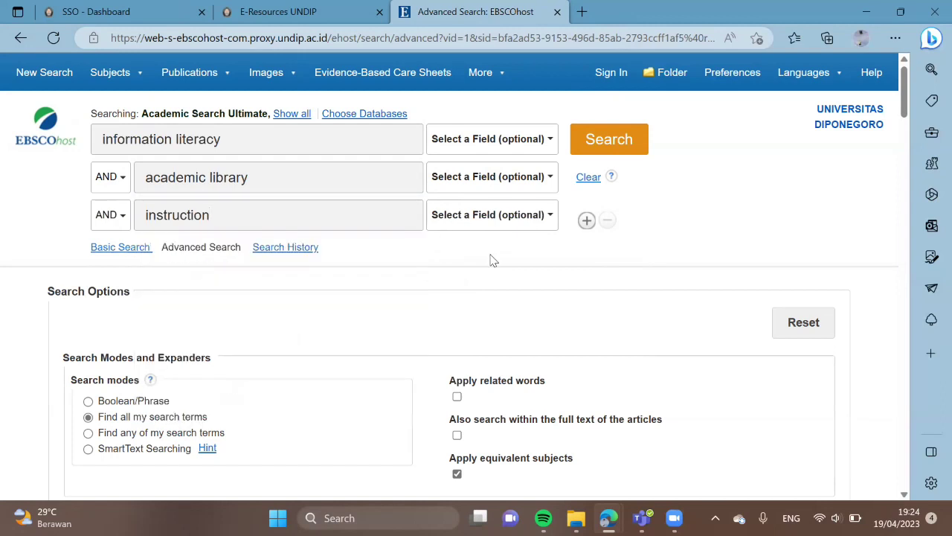
- Check the field options for the first term and run the search without choosing a field
{"action": "left_click", "coordinate": [523, 141]}
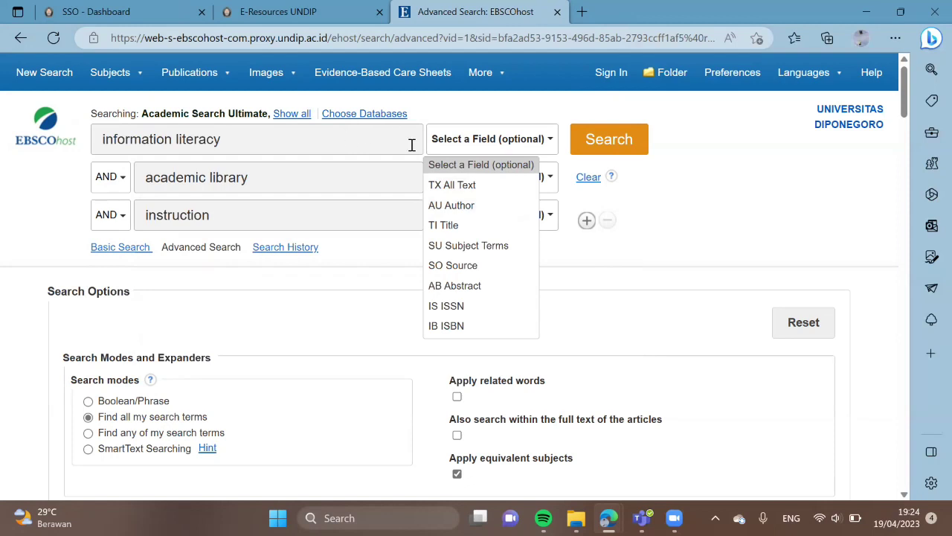
{"action": "left_click", "coordinate": [599, 257]}
{"action": "left_click", "coordinate": [603, 139]}
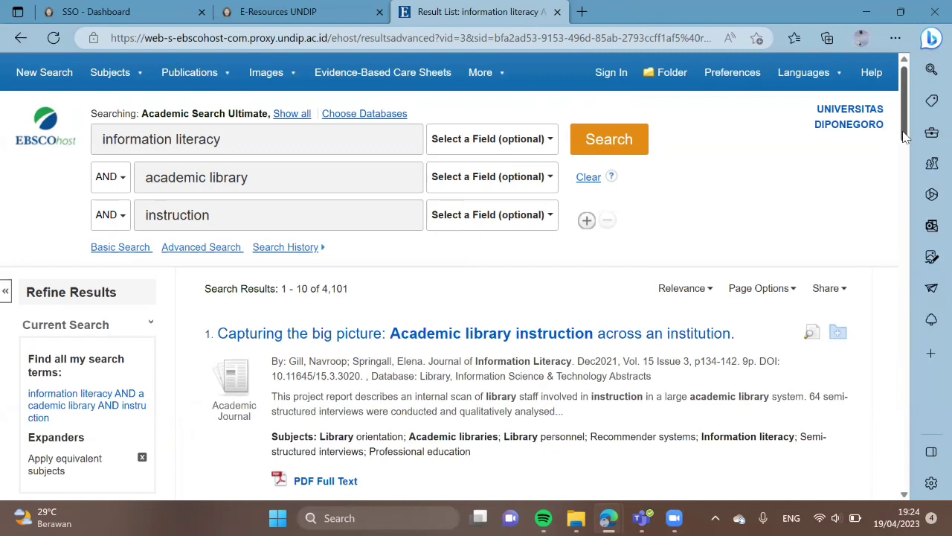
- Limit the search results to the Academic Journals source type
{"action": "scroll", "coordinate": [905, 136], "scroll_direction": "down", "scroll_amount": 4}
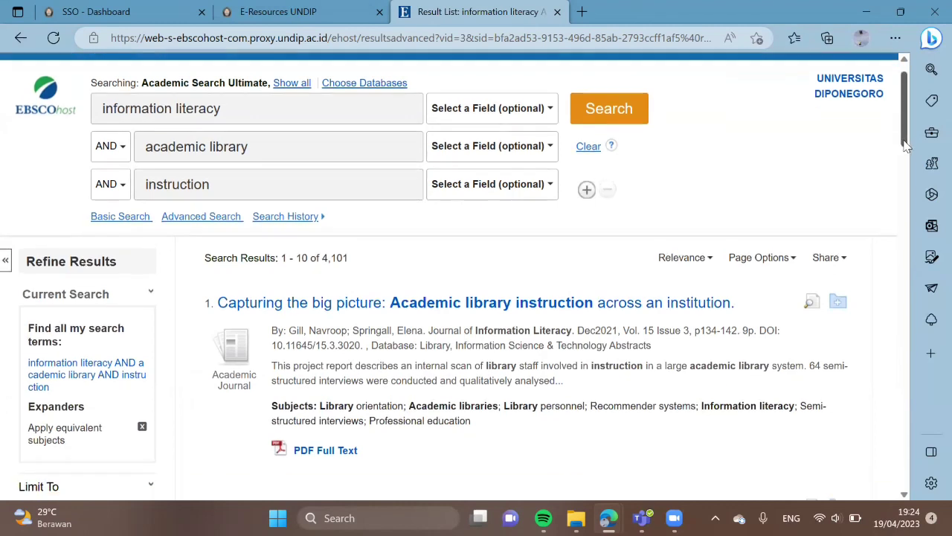
{"action": "scroll", "coordinate": [906, 237], "scroll_direction": "down", "scroll_amount": 4}
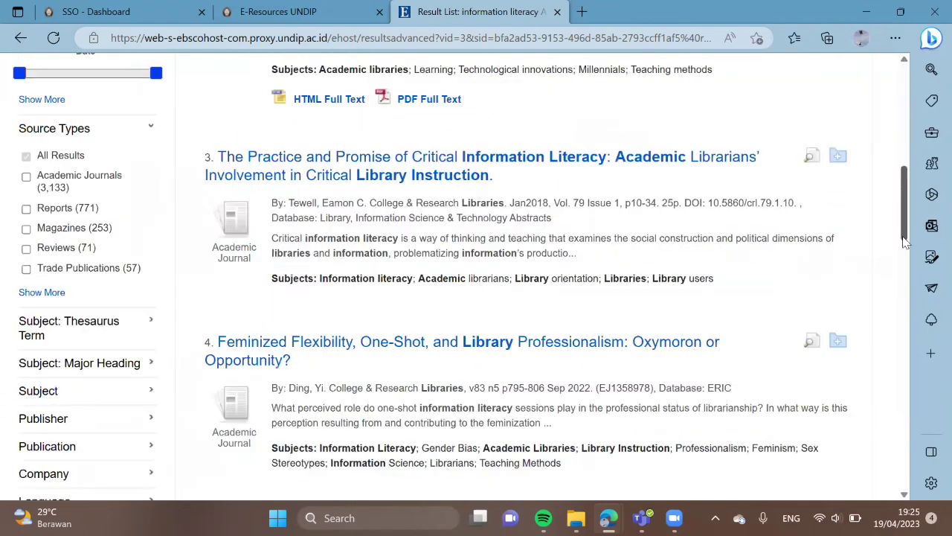
{"action": "scroll", "coordinate": [905, 240], "scroll_direction": "down", "scroll_amount": 1}
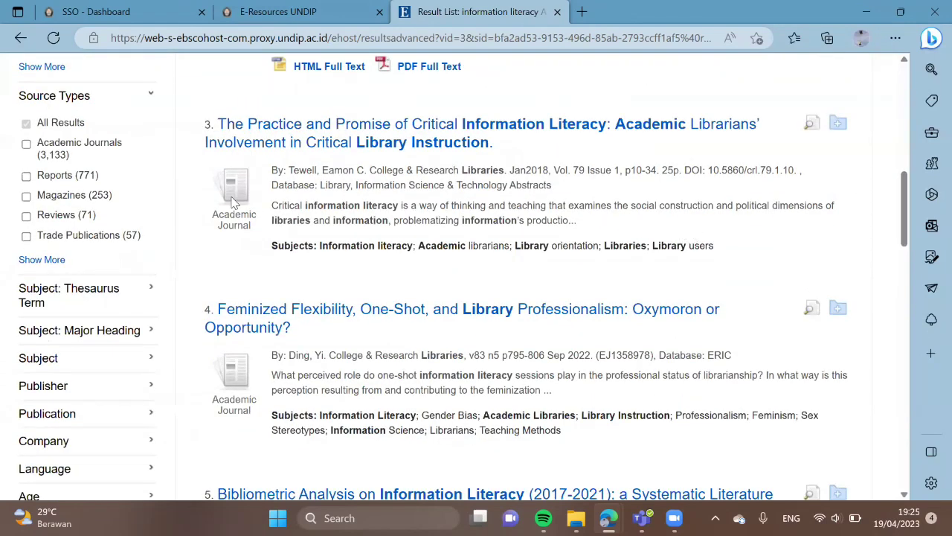
{"action": "left_click", "coordinate": [26, 145]}
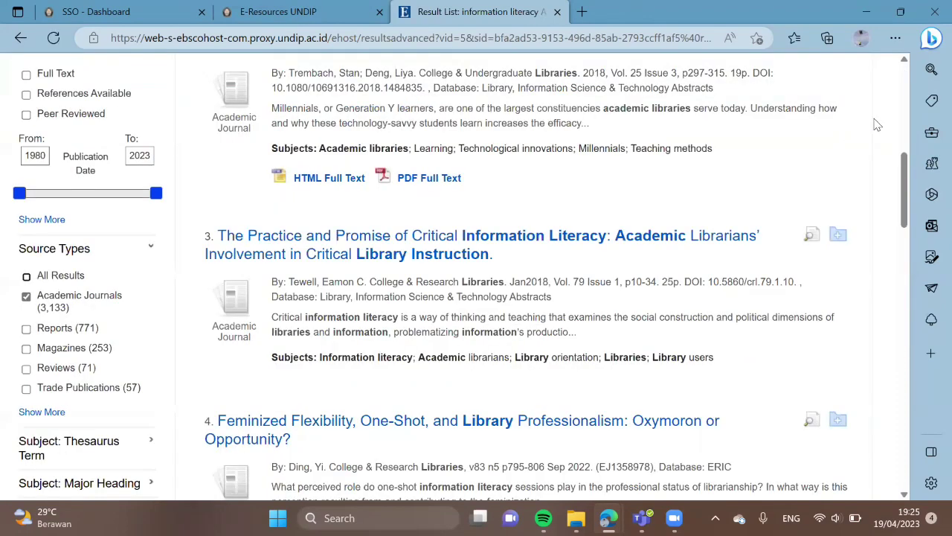
- Open the record of the article "Capturing the big picture: Academic library instruction across an institution" from the filtered results
{"action": "scroll", "coordinate": [902, 121], "scroll_direction": "up", "scroll_amount": 3}
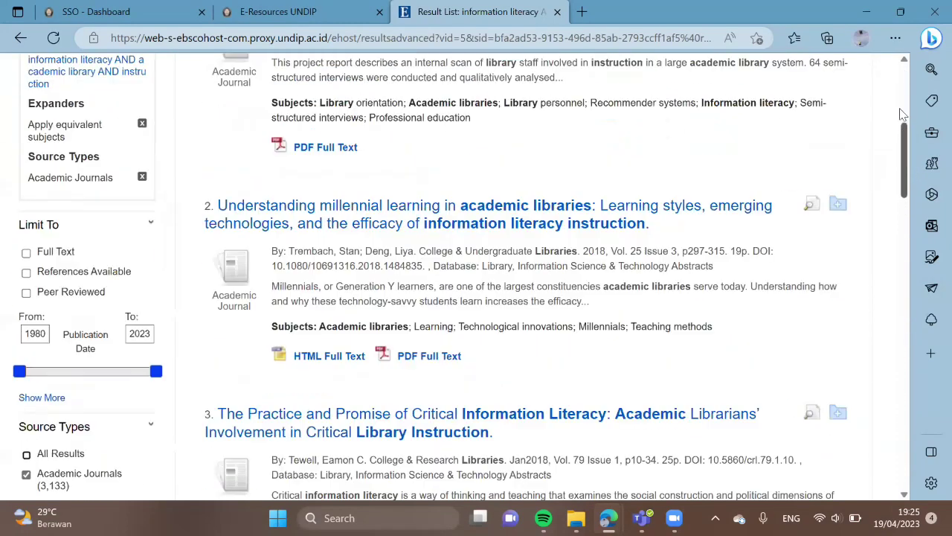
{"action": "left_click", "coordinate": [902, 73]}
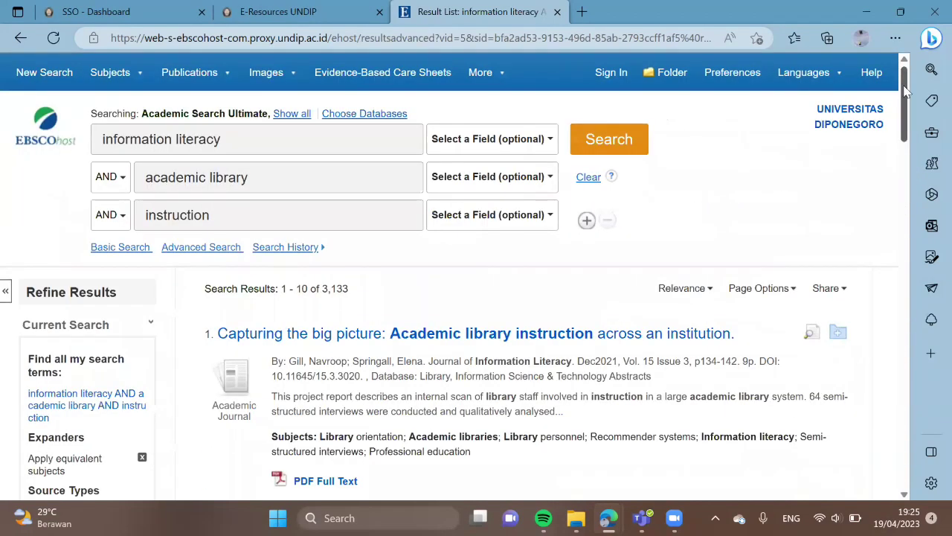
{"action": "scroll", "coordinate": [907, 88], "scroll_direction": "down", "scroll_amount": 3}
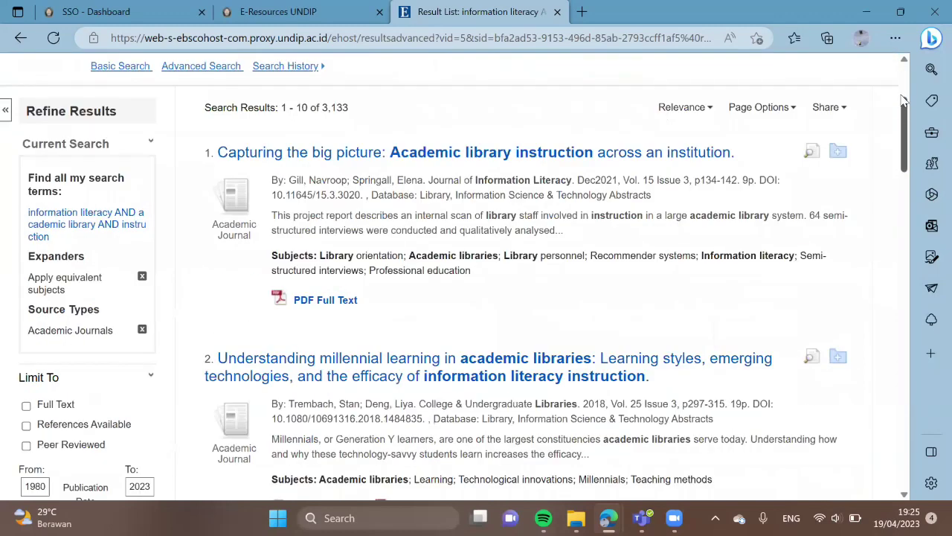
{"action": "scroll", "coordinate": [906, 100], "scroll_direction": "up", "scroll_amount": 2}
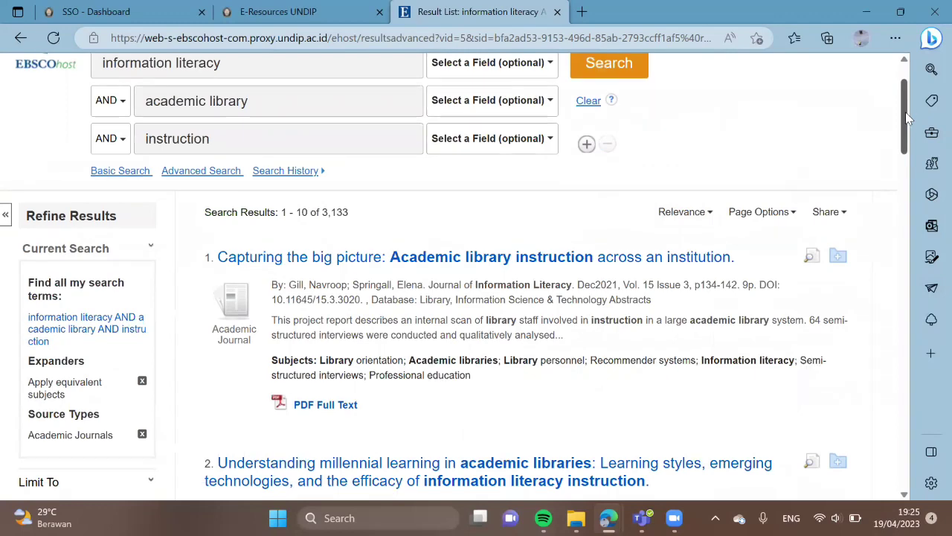
{"action": "scroll", "coordinate": [905, 114], "scroll_direction": "down", "scroll_amount": 1}
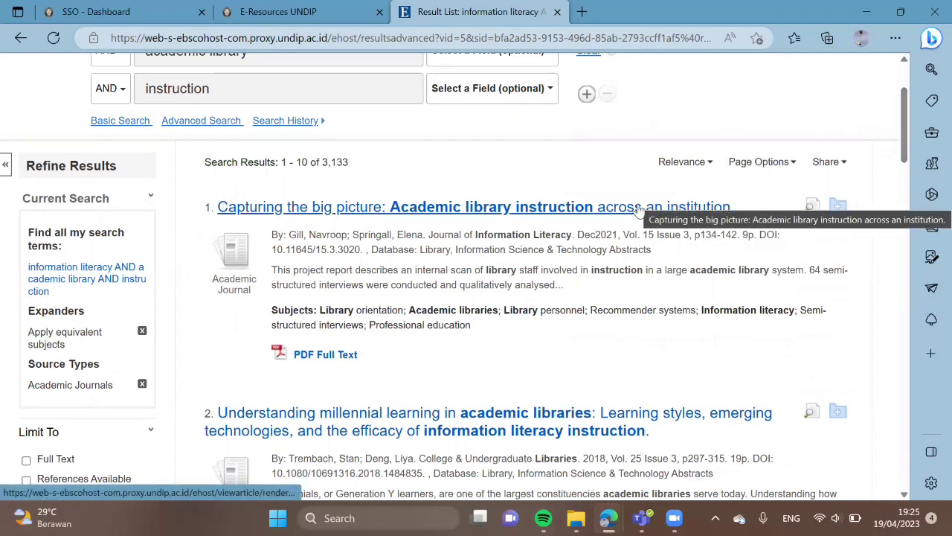
{"action": "left_click", "coordinate": [549, 207]}
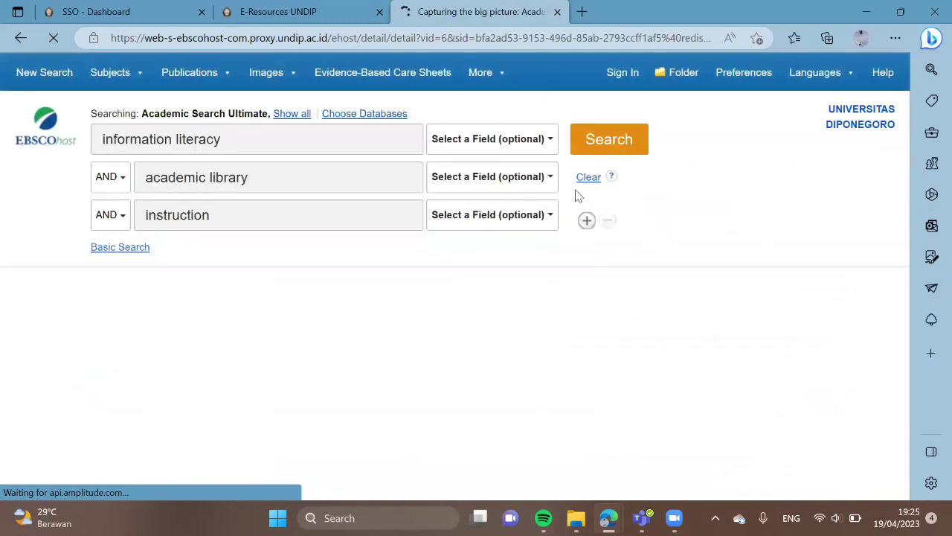
- Review the article's detailed record, including its subject terms, keywords, abstract and author affiliations
{"action": "scroll", "coordinate": [906, 158], "scroll_direction": "down", "scroll_amount": 1}
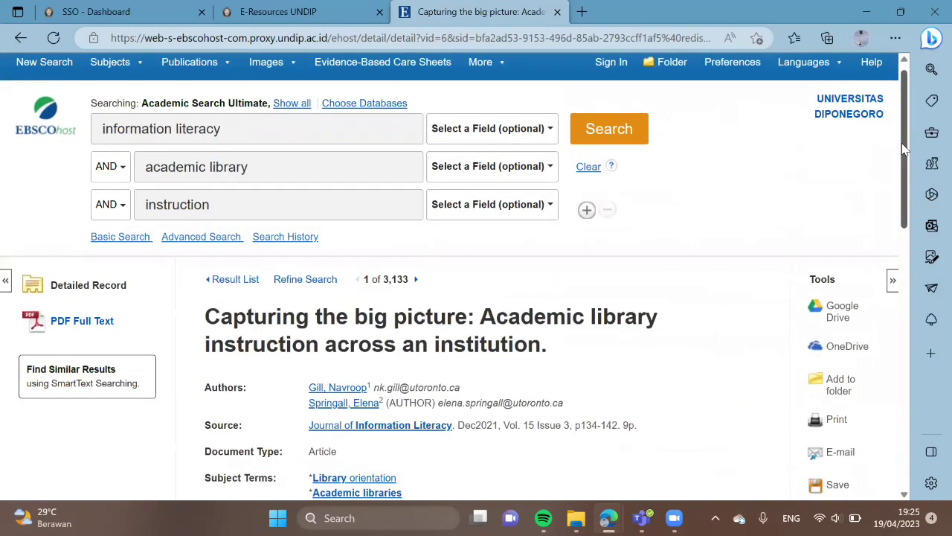
{"action": "scroll", "coordinate": [906, 180], "scroll_direction": "down", "scroll_amount": 3}
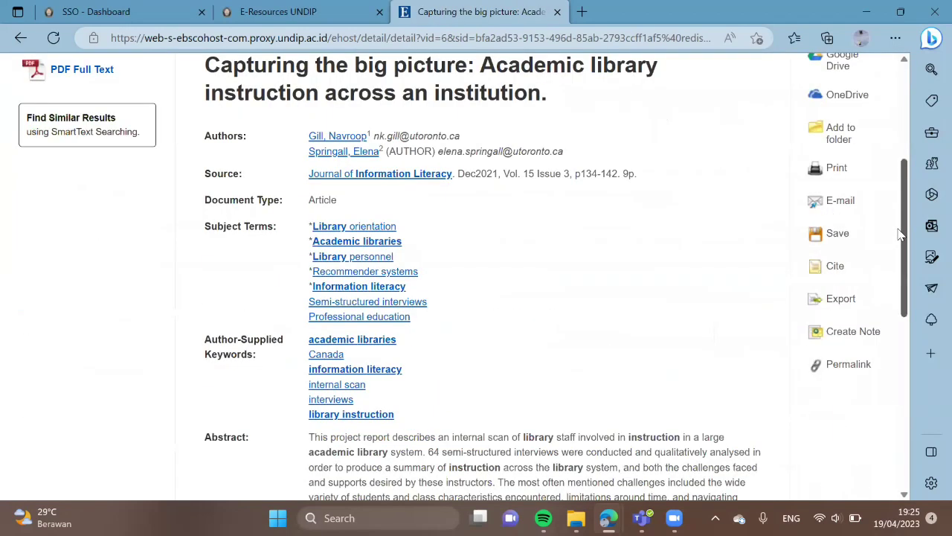
{"action": "scroll", "coordinate": [900, 234], "scroll_direction": "up", "scroll_amount": 1}
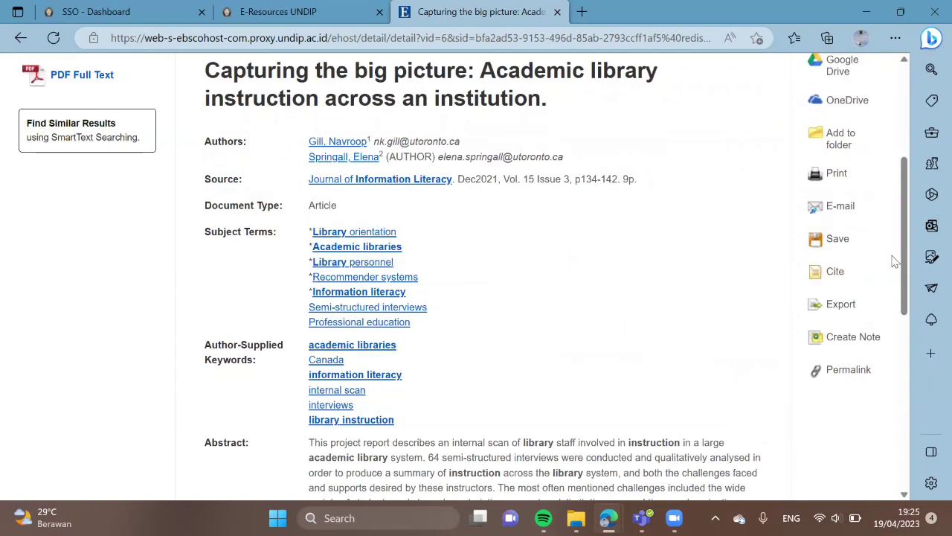
{"action": "scroll", "coordinate": [902, 297], "scroll_direction": "down", "scroll_amount": 2}
{"action": "scroll", "coordinate": [890, 346], "scroll_direction": "down", "scroll_amount": 1}
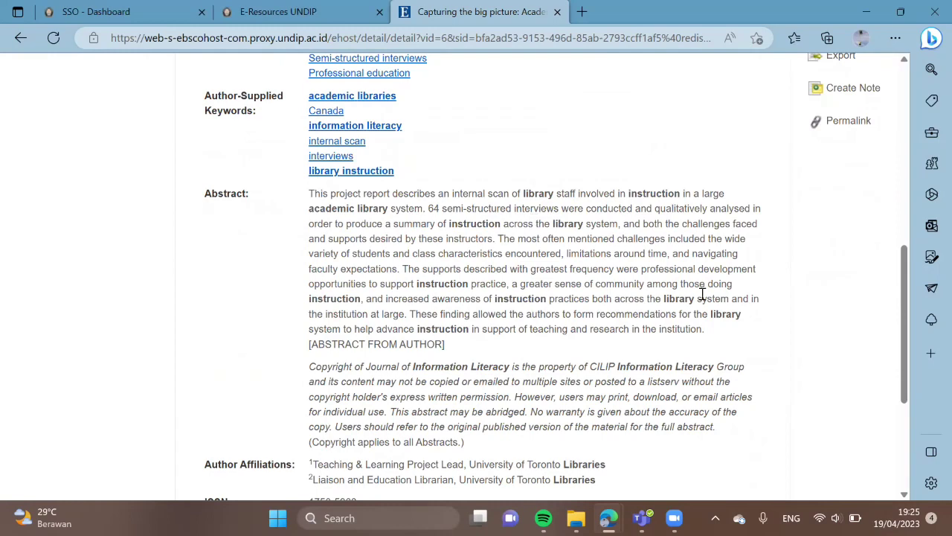
{"action": "scroll", "coordinate": [903, 309], "scroll_direction": "down", "scroll_amount": 1}
{"action": "scroll", "coordinate": [902, 312], "scroll_direction": "down", "scroll_amount": 2}
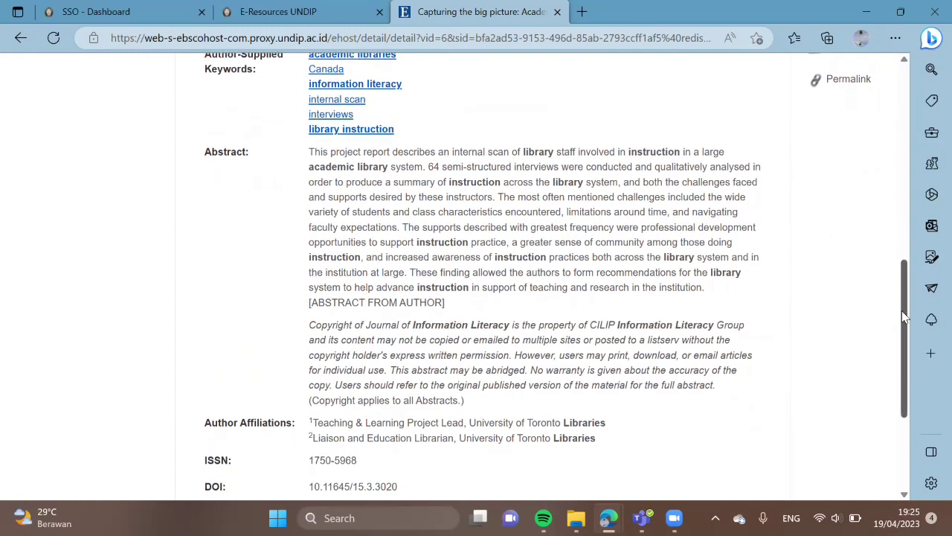